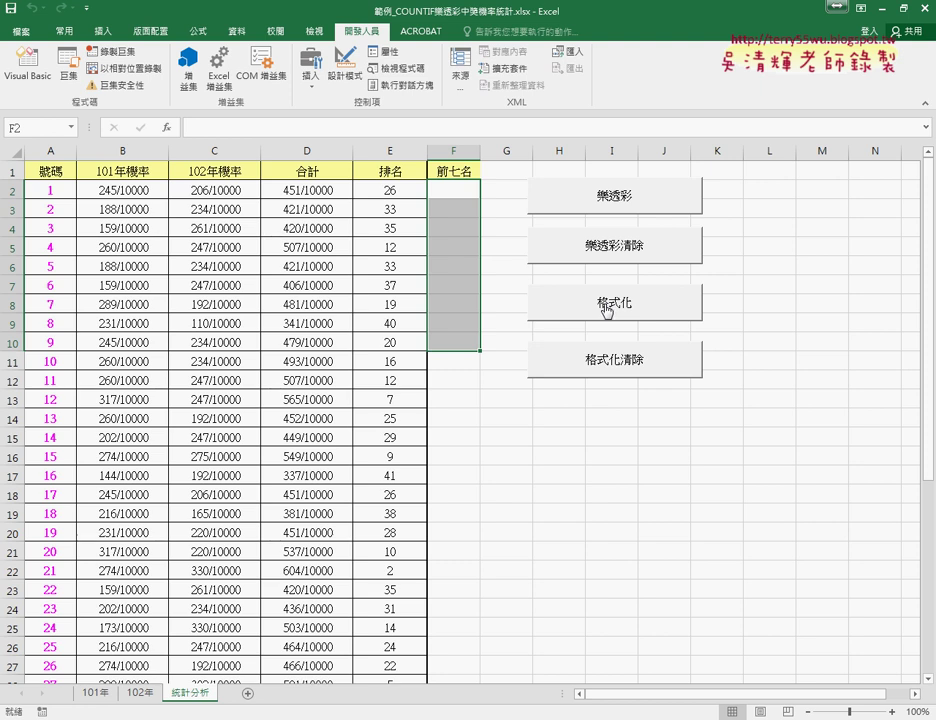
# Go down the empty 前七名 column F cells, starting at F2
pyautogui.click(453, 188)
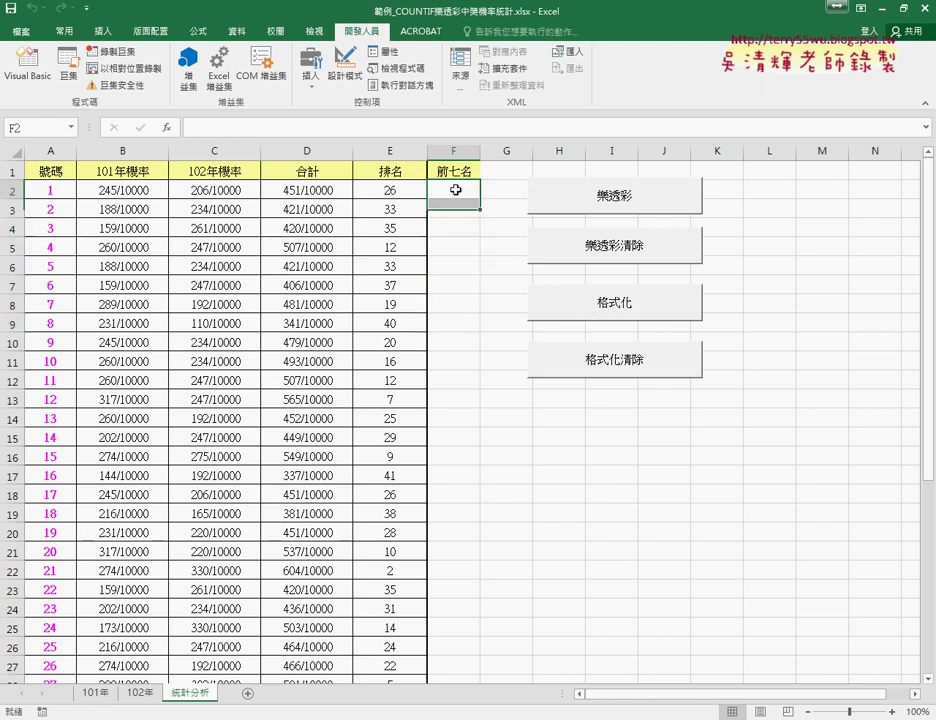
pyautogui.click(441, 149)
pyautogui.click(453, 190)
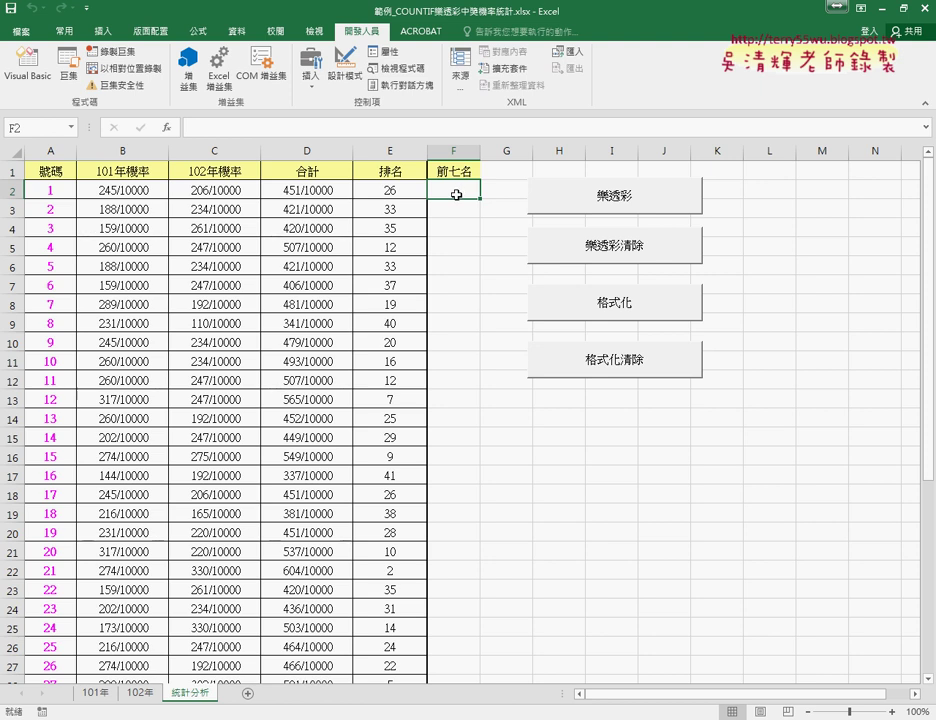
pyautogui.click(437, 144)
pyautogui.click(452, 188)
pyautogui.press('Down')
pyautogui.press('Down')
pyautogui.press('Down')
pyautogui.press('Down')
pyautogui.press('Down')
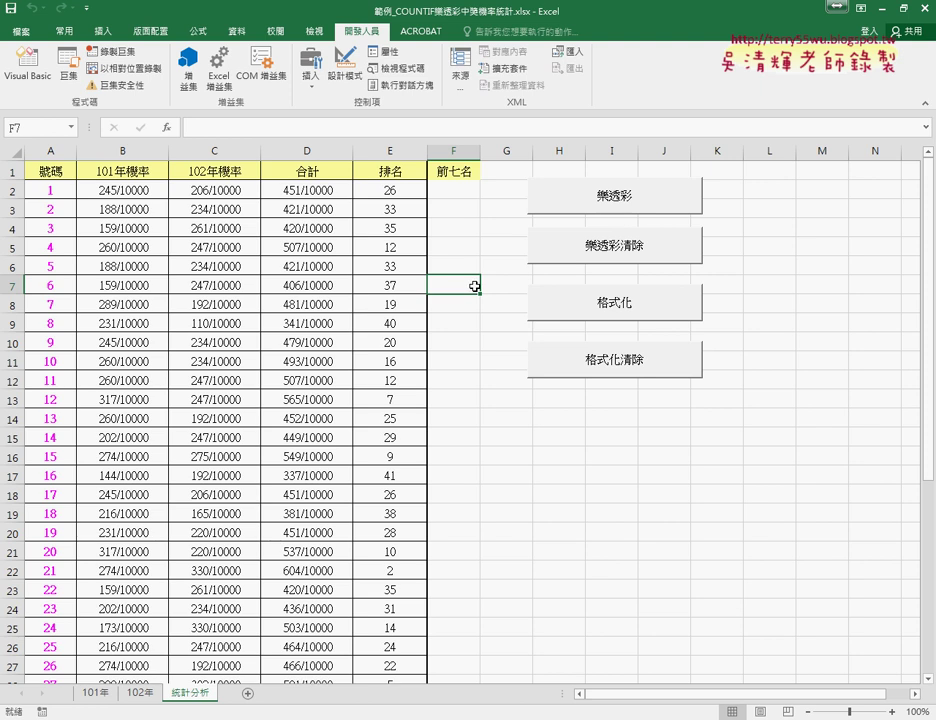
# Open the VBA editor showing Module1 and delete the blank lines above the 格式化 Sub
pyautogui.click(37, 75)
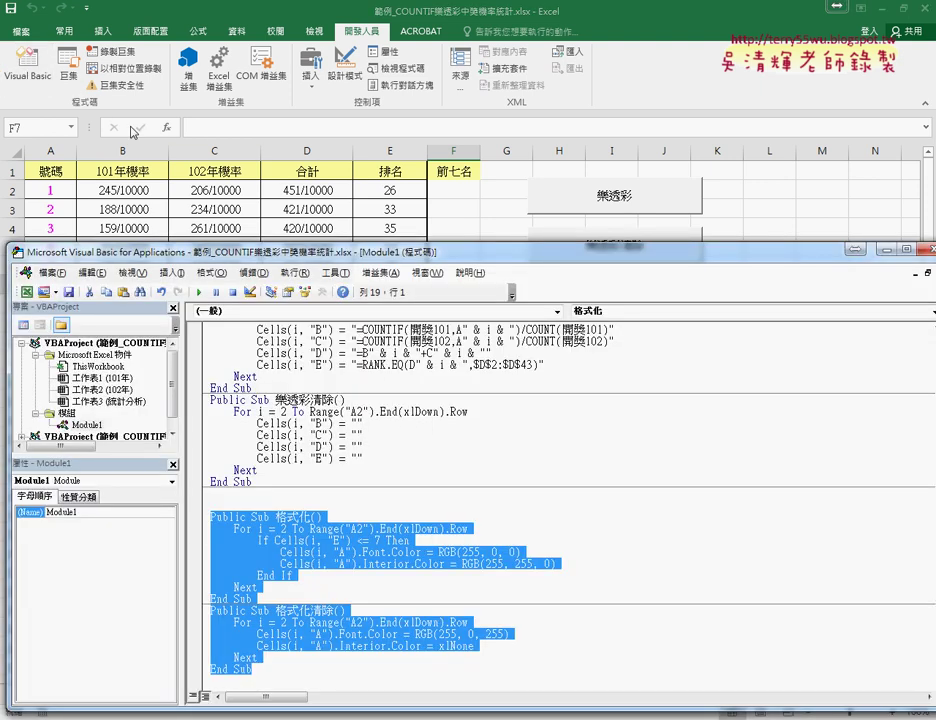
pyautogui.moveTo(293, 249); pyautogui.dragTo(537, 87)
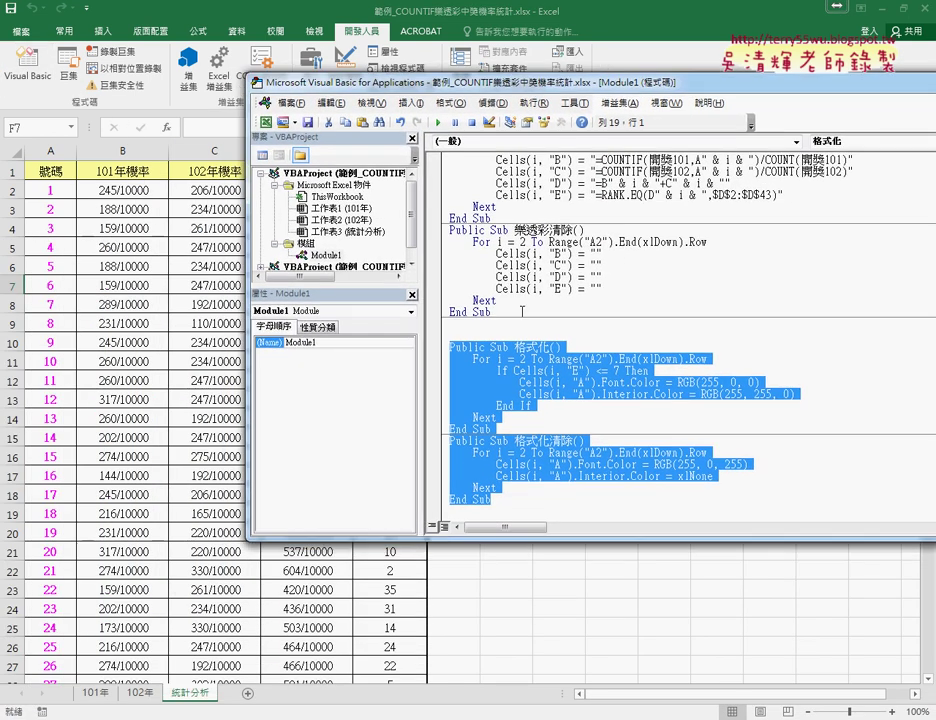
pyautogui.click(535, 428)
pyautogui.moveTo(535, 428); pyautogui.dragTo(452, 346)
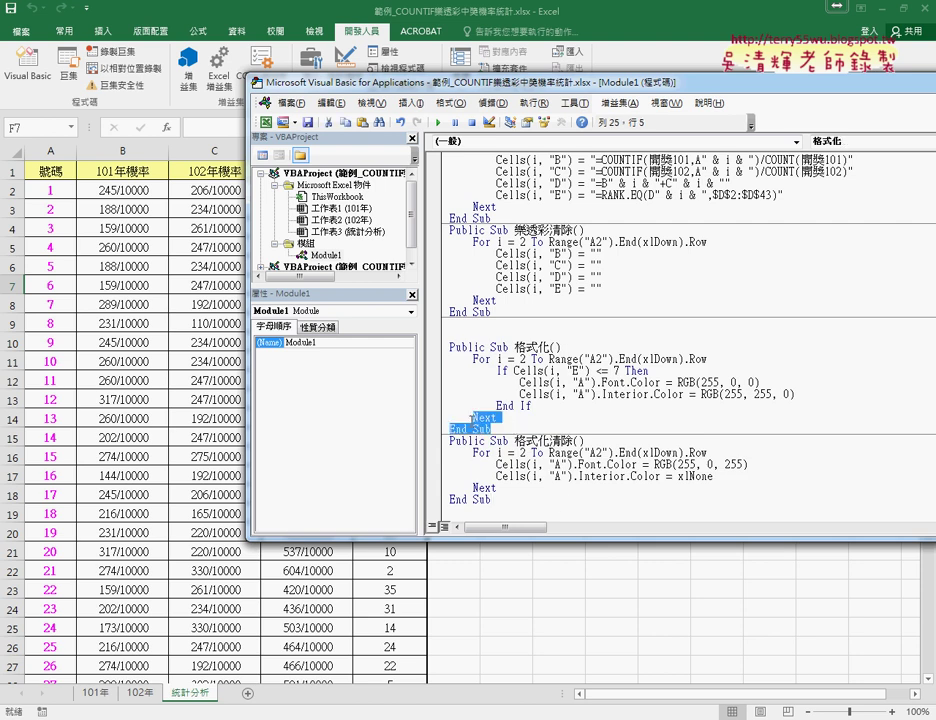
pyautogui.click(470, 324)
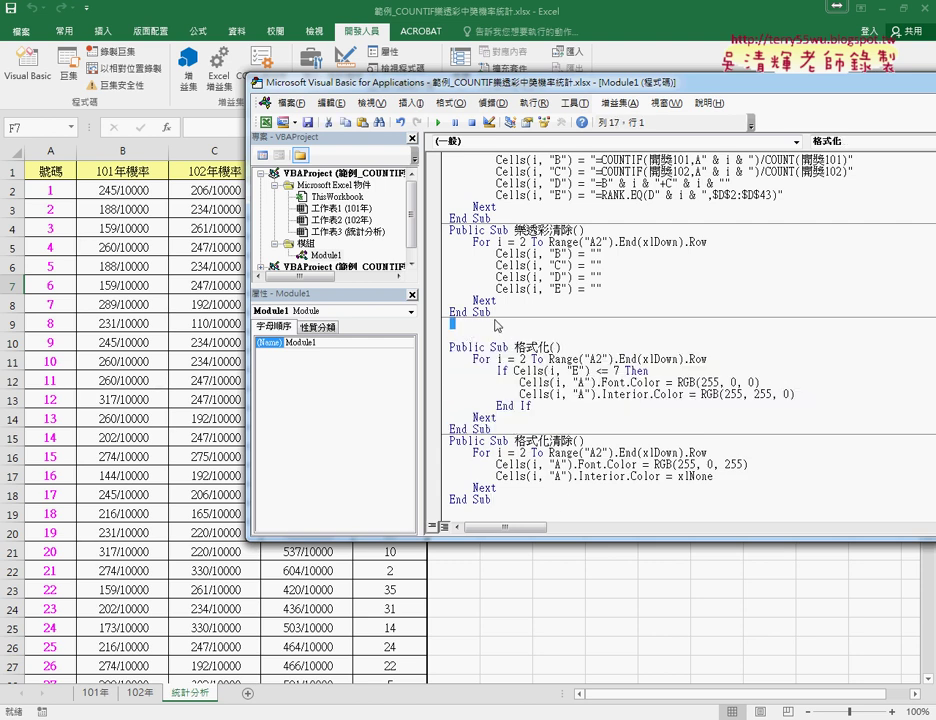
pyautogui.press('Delete')
pyautogui.press('Delete')
# Copy the 格式化 Sub below the last End Sub and rename the copy 前七名()
pyautogui.moveTo(505, 428)
pyautogui.mouseDown()
pyautogui.moveTo(450, 347)
pyautogui.moveTo(463, 514)
pyautogui.mouseUp()
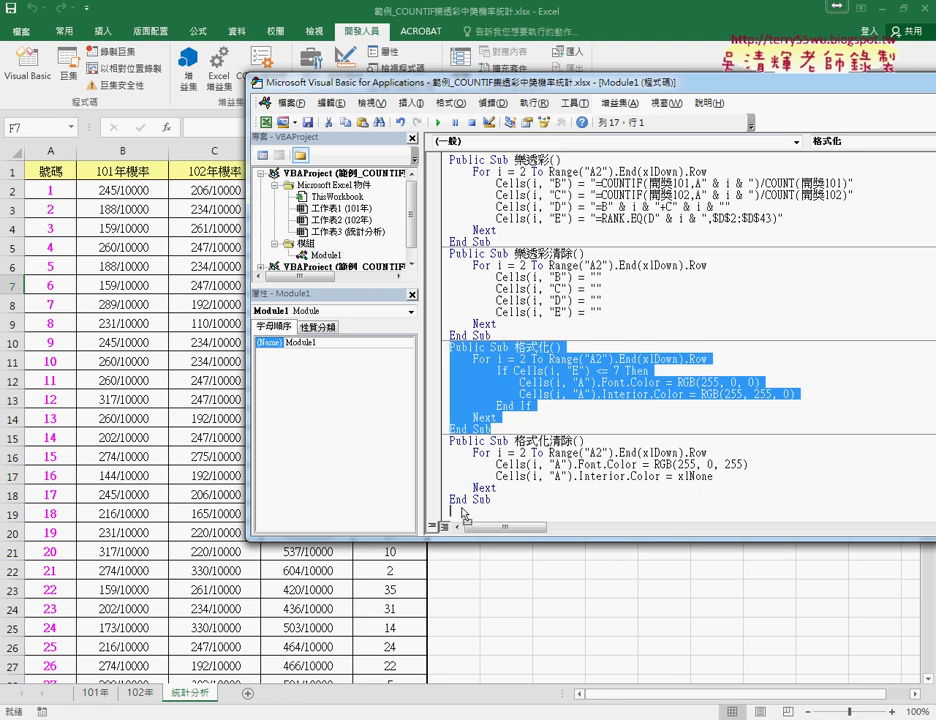
pyautogui.moveTo(514, 428); pyautogui.dragTo(551, 428)
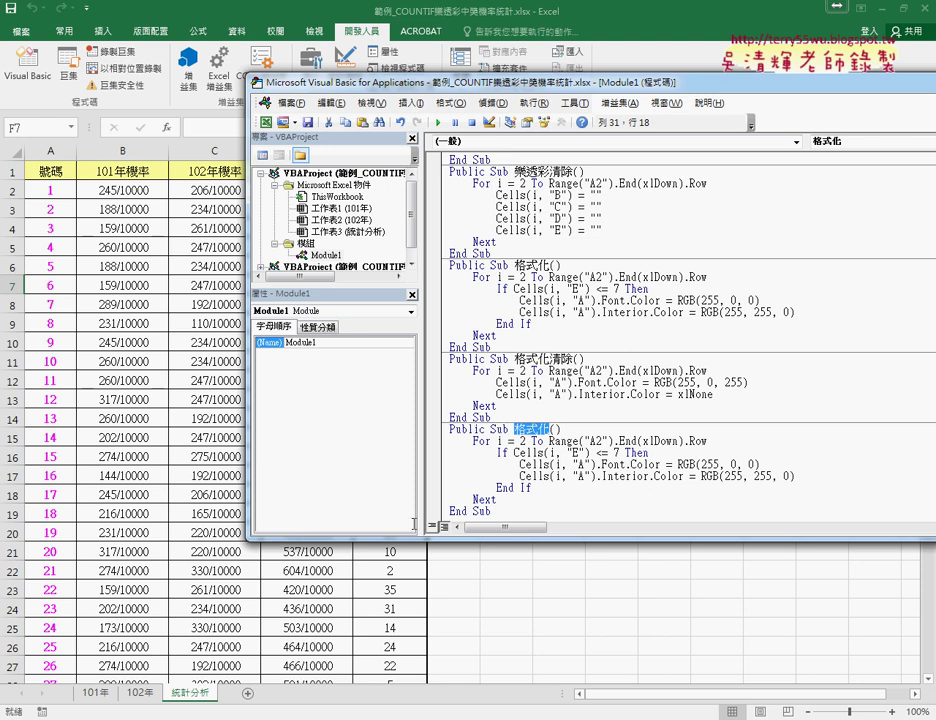
pyautogui.write('ㄑ')
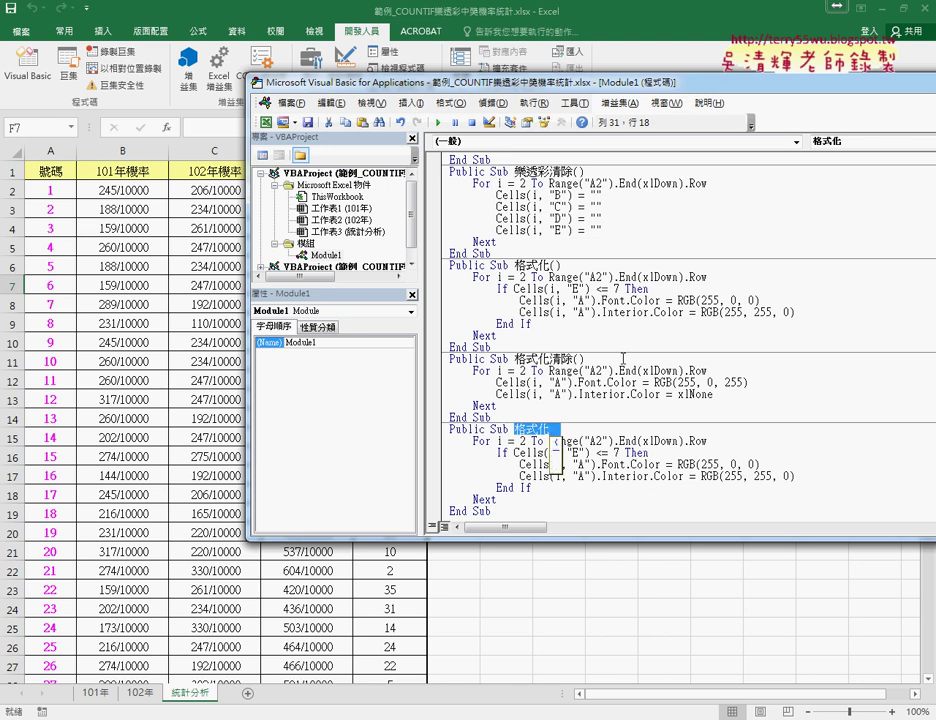
pyautogui.write('前')
pyautogui.write('置')
pyautogui.press('Down')
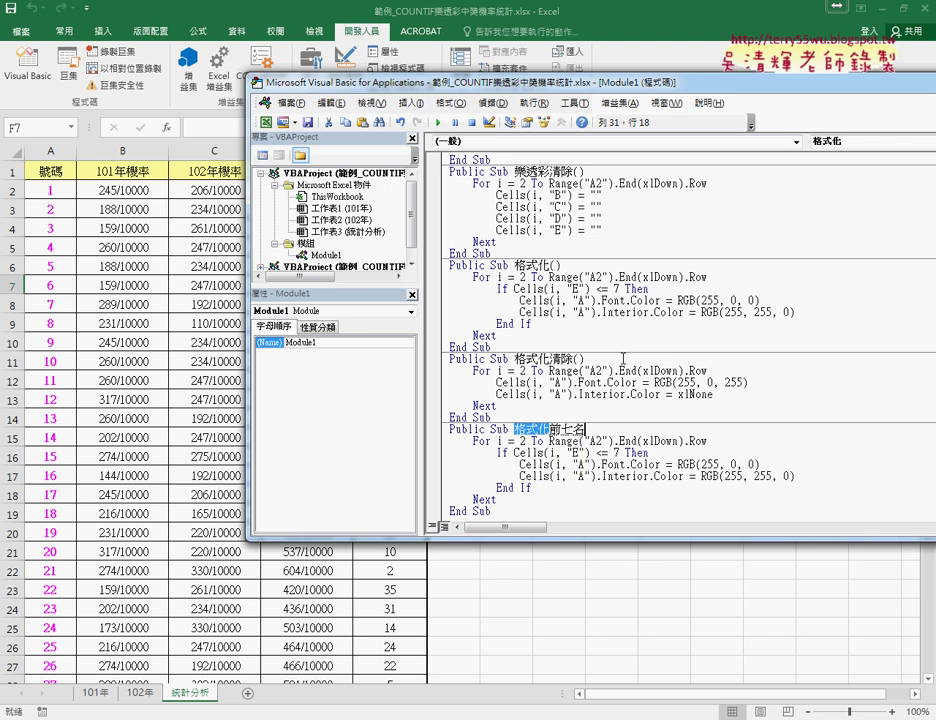
pyautogui.write('前七名')
pyautogui.press('End')
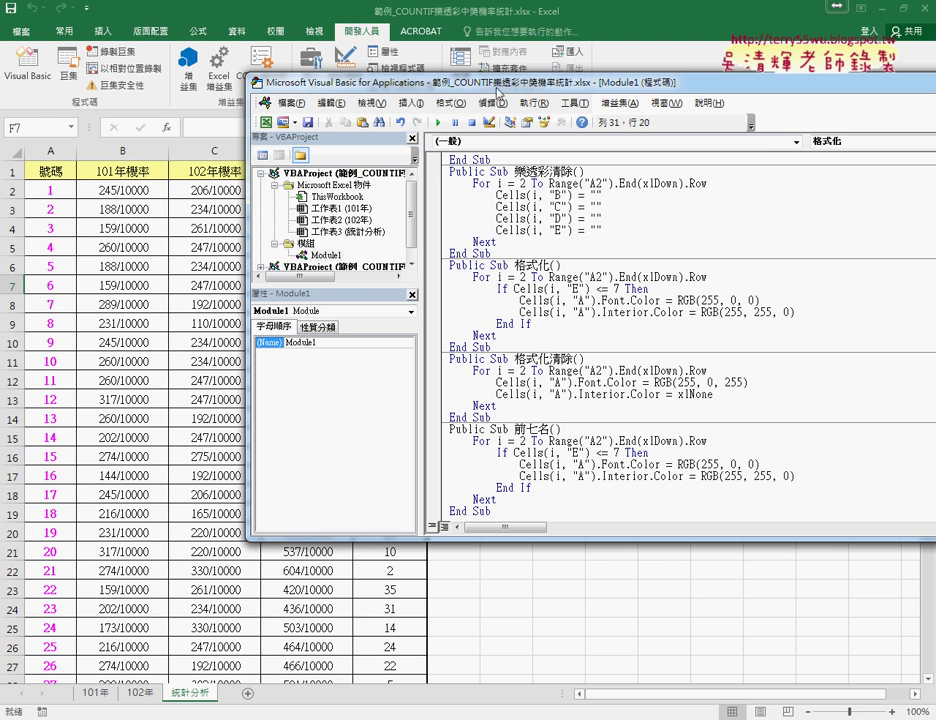
pyautogui.moveTo(498, 92); pyautogui.dragTo(730, 104)
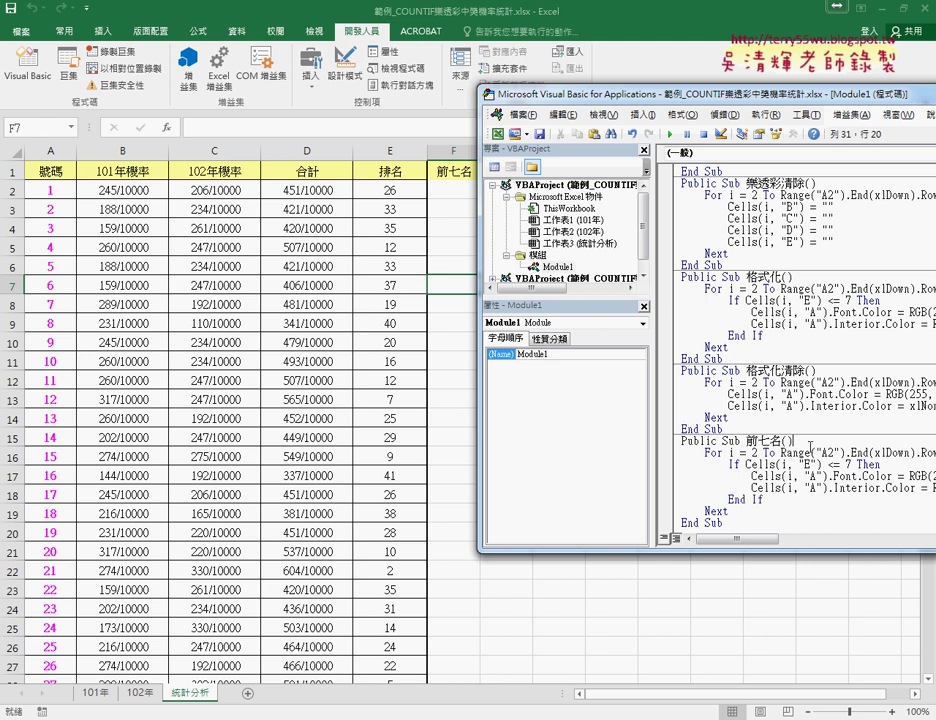
# Add a new line k = 2 at the start of the 前七名 macro
pyautogui.press('Return')
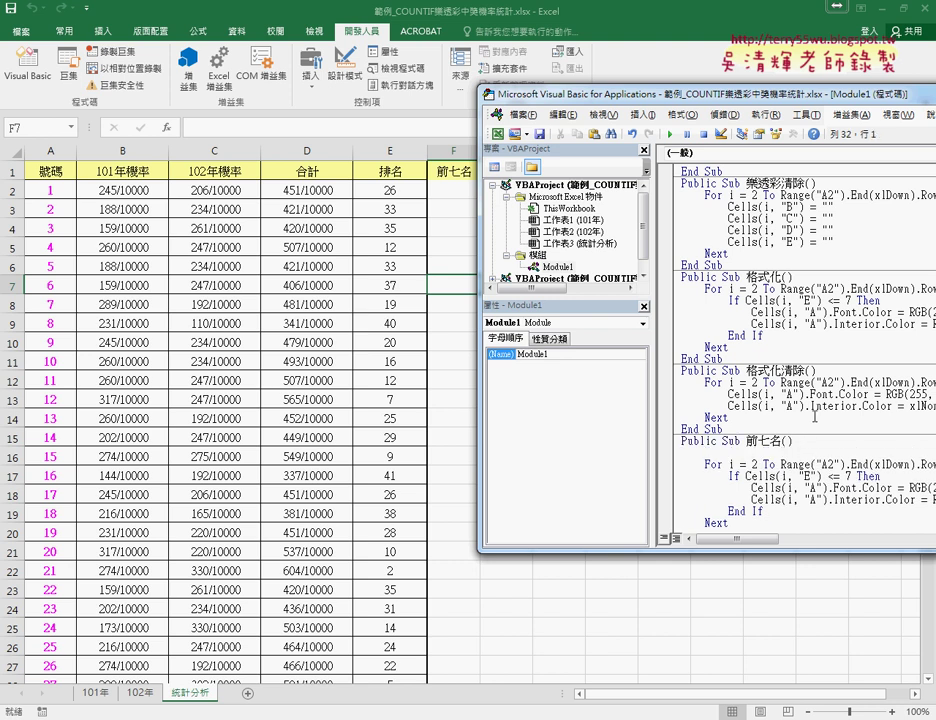
pyautogui.write('ㄎ')
pyautogui.press('BackSpace')
pyautogui.write('= ')
pyautogui.write('2')
pyautogui.moveTo(805, 476); pyautogui.dragTo(778, 488)
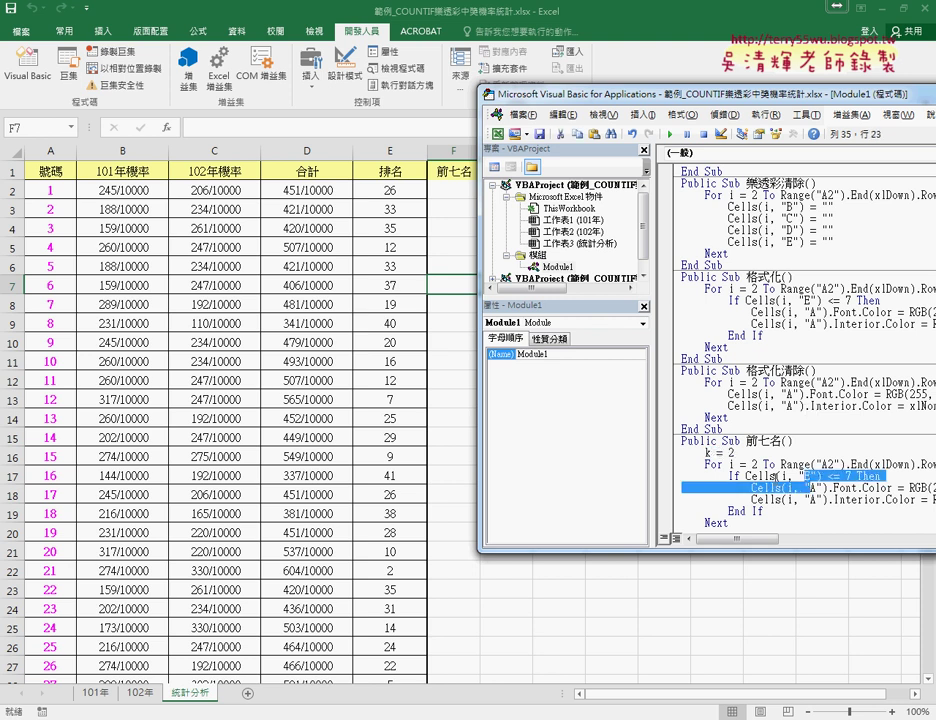
pyautogui.doubleClick(709, 452)
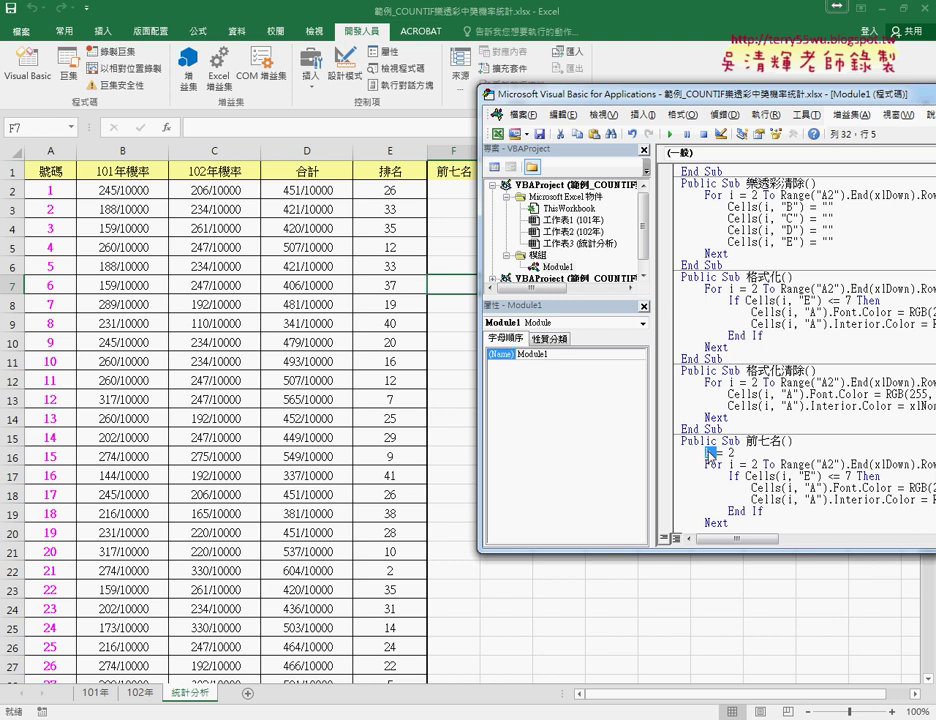
# Point out the rank ≤ 7 condition, then select the If block's two formatting lines
pyautogui.moveTo(707, 100); pyautogui.dragTo(684, 56)
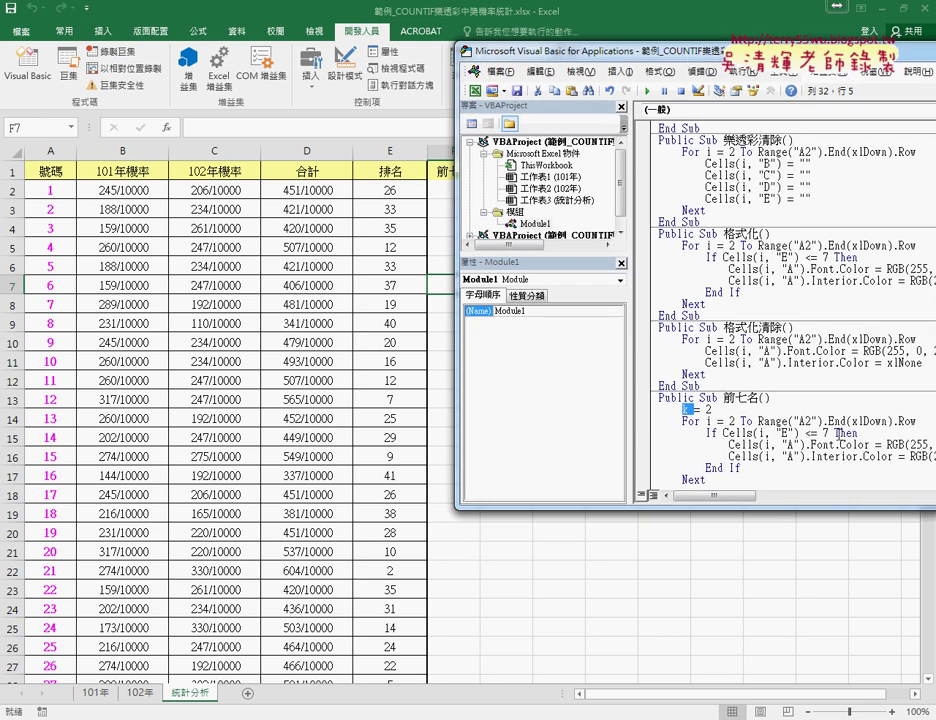
pyautogui.moveTo(857, 433); pyautogui.dragTo(729, 433)
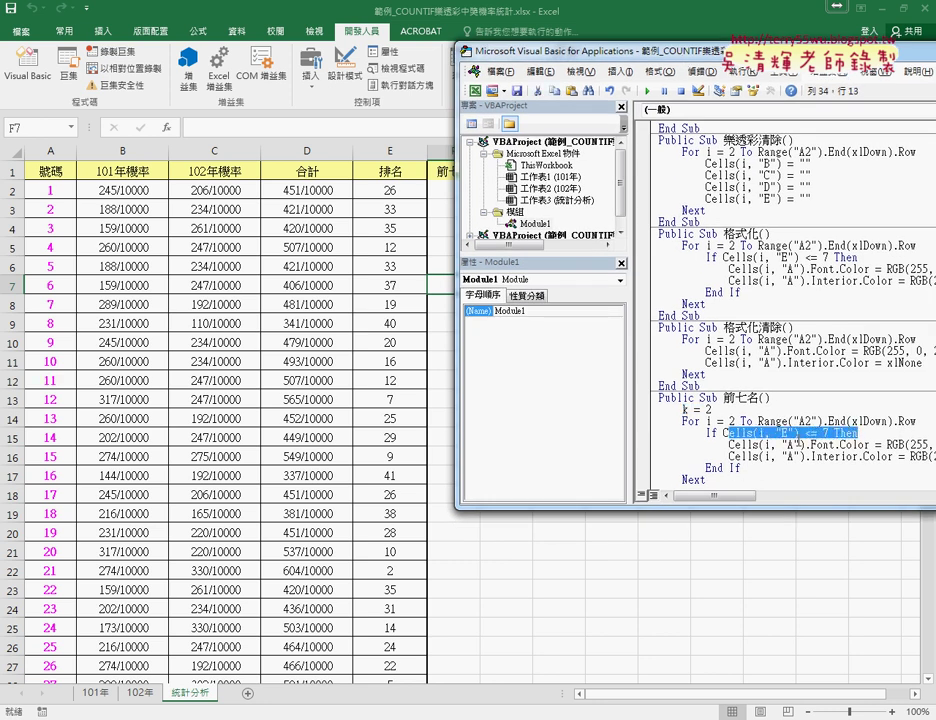
pyautogui.click(834, 455)
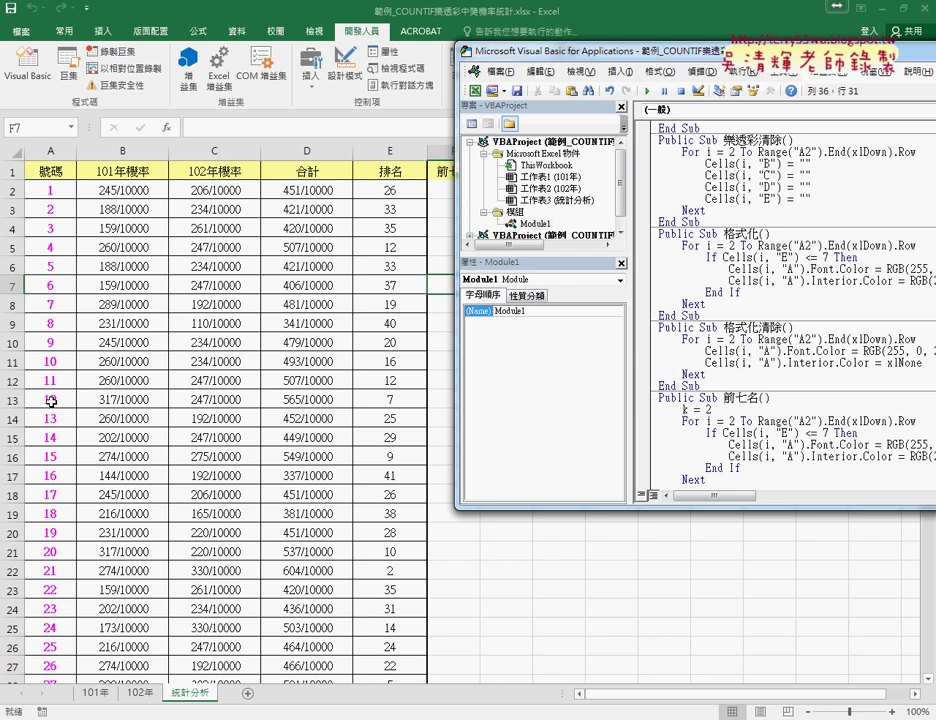
pyautogui.moveTo(56, 393)
pyautogui.mouseDown()
pyautogui.moveTo(60, 400)
pyautogui.moveTo(436, 194)
pyautogui.moveTo(448, 210)
pyautogui.mouseUp()
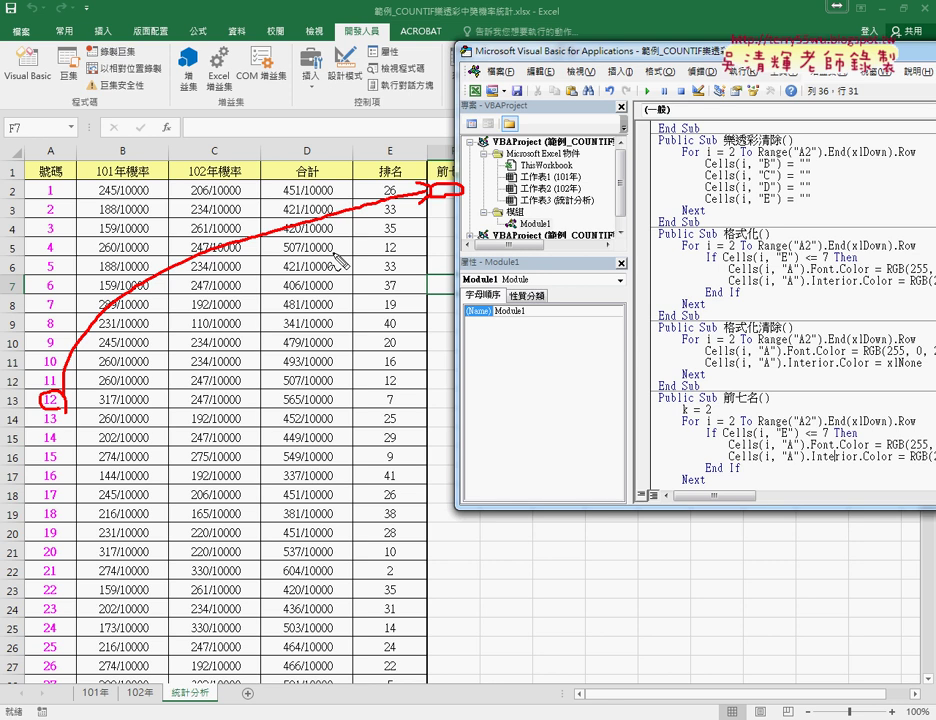
pyautogui.press('Escape')
pyautogui.moveTo(566, 56); pyautogui.dragTo(201, 74)
pyautogui.moveTo(700, 475); pyautogui.dragTo(287, 465)
# Replace the two formatting lines with Cells(k, "F") = Cells(i, "A")
pyautogui.press('Delete')
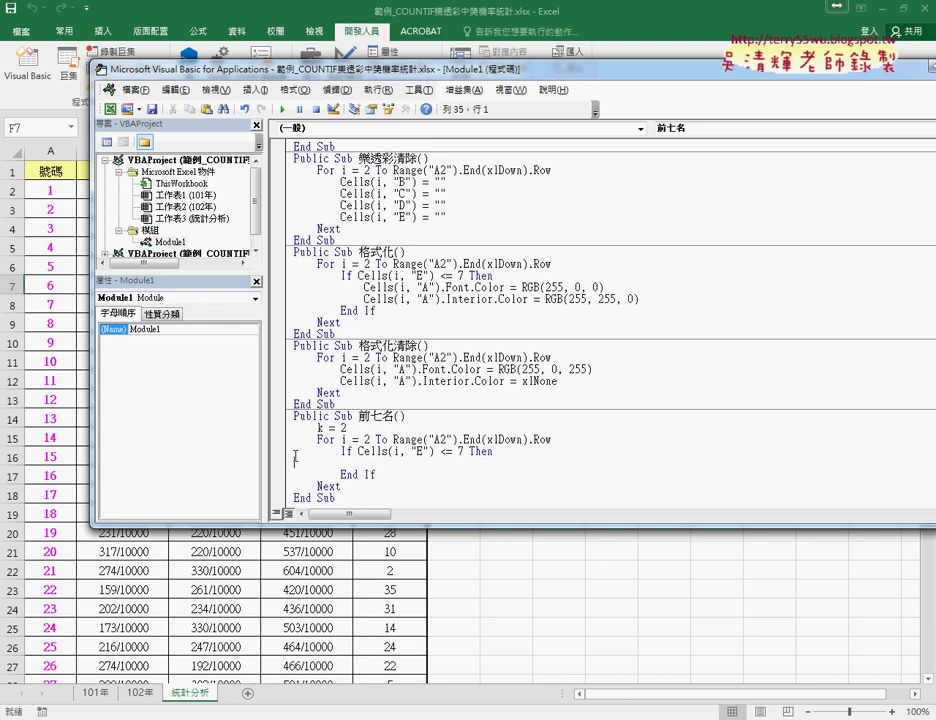
pyautogui.press('Tab')
pyautogui.moveTo(340, 68); pyautogui.dragTo(395, 226)
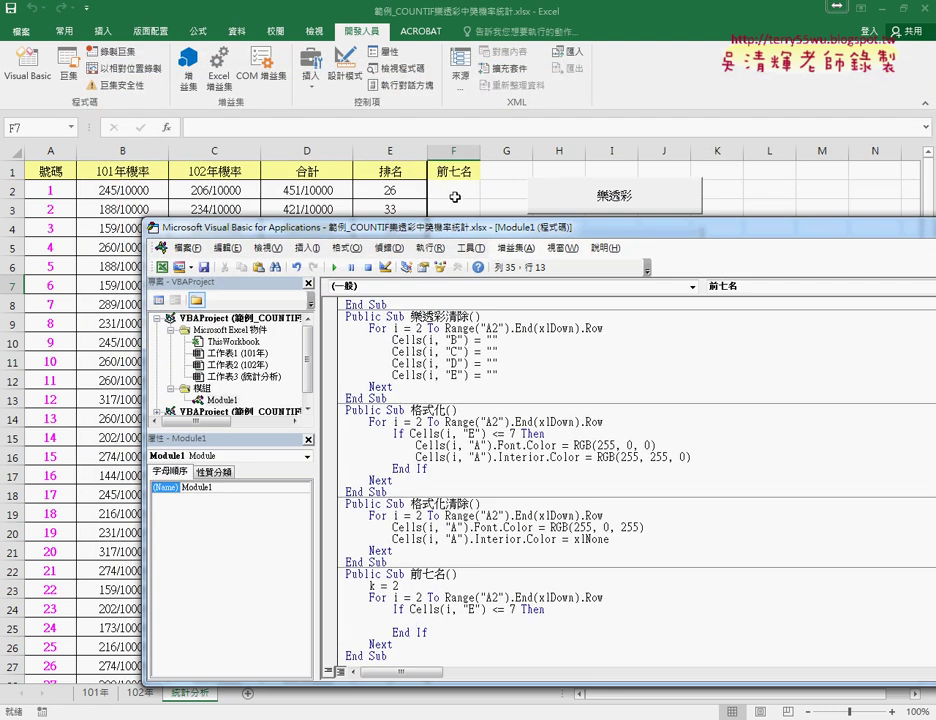
pyautogui.write('ce')
pyautogui.write('lls(')
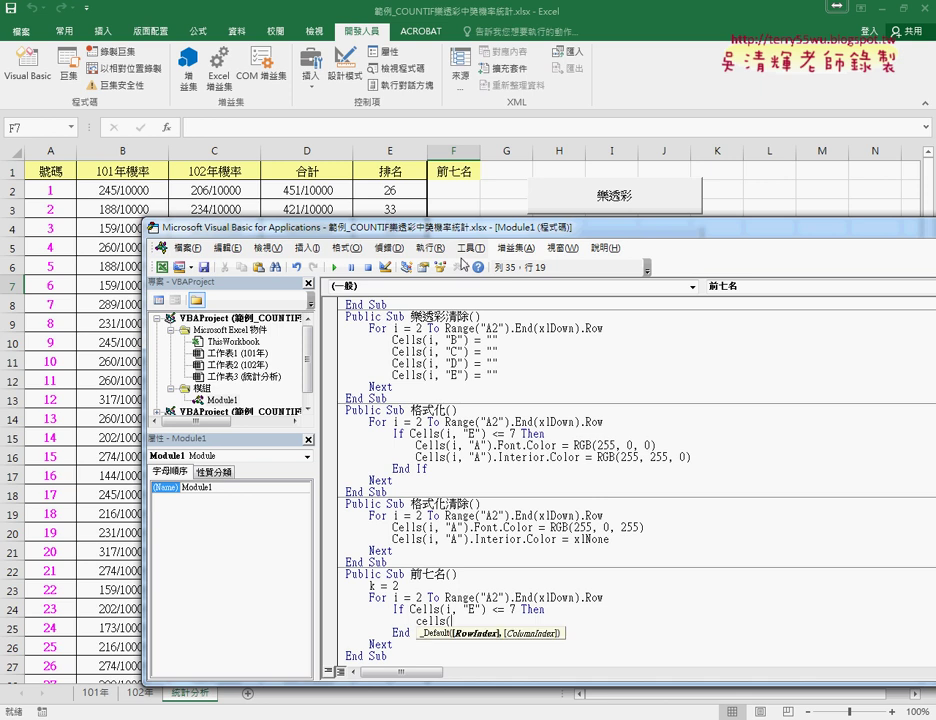
pyautogui.write('k')
pyautogui.write(',"F"')
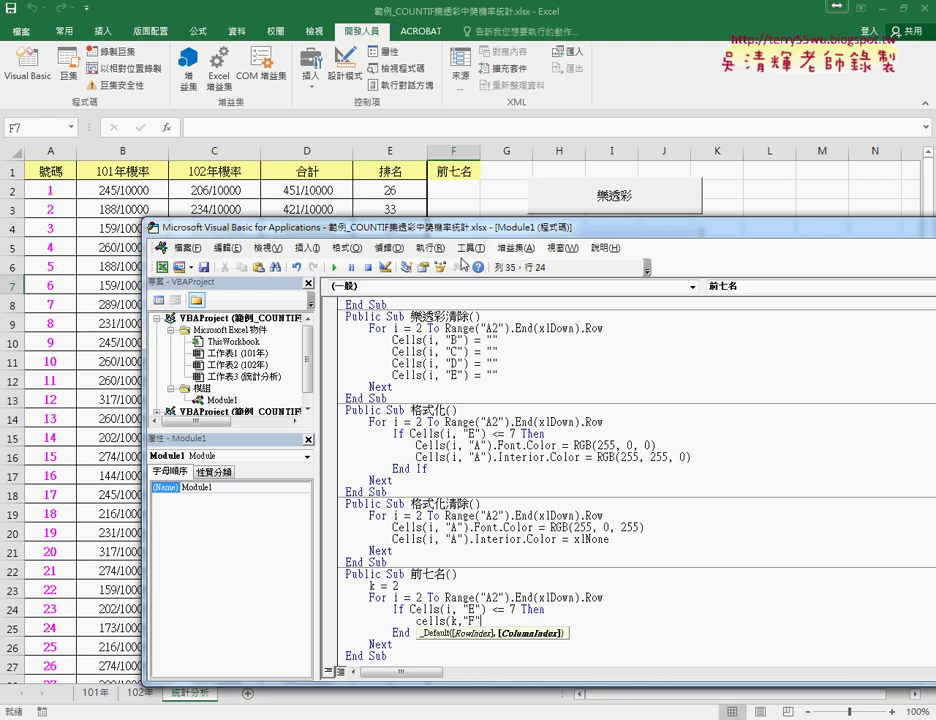
pyautogui.write(')=')
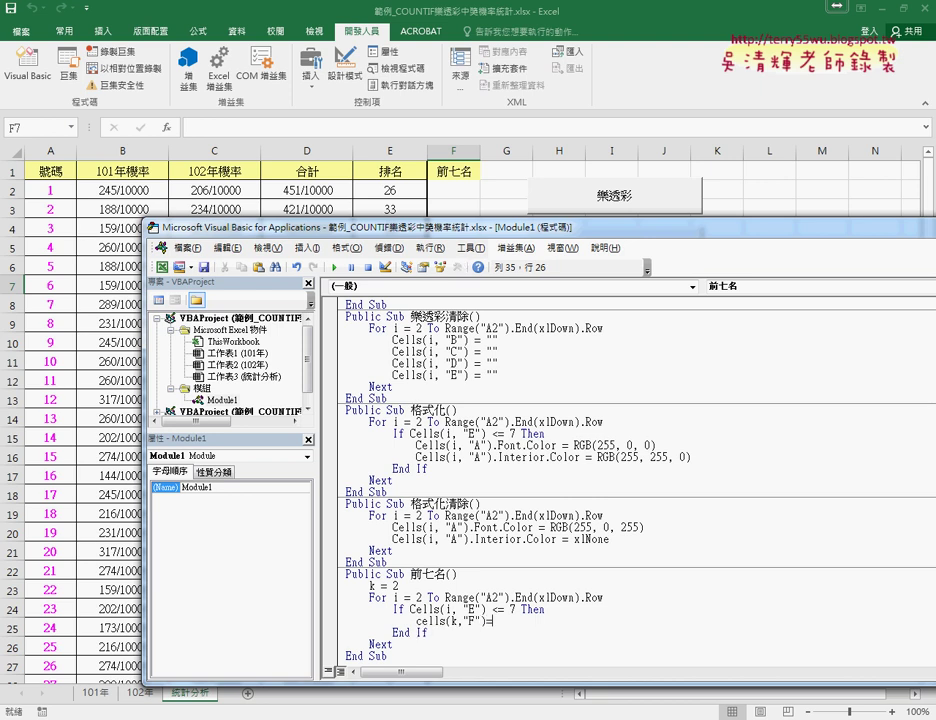
pyautogui.write('cells')
pyautogui.write('(')
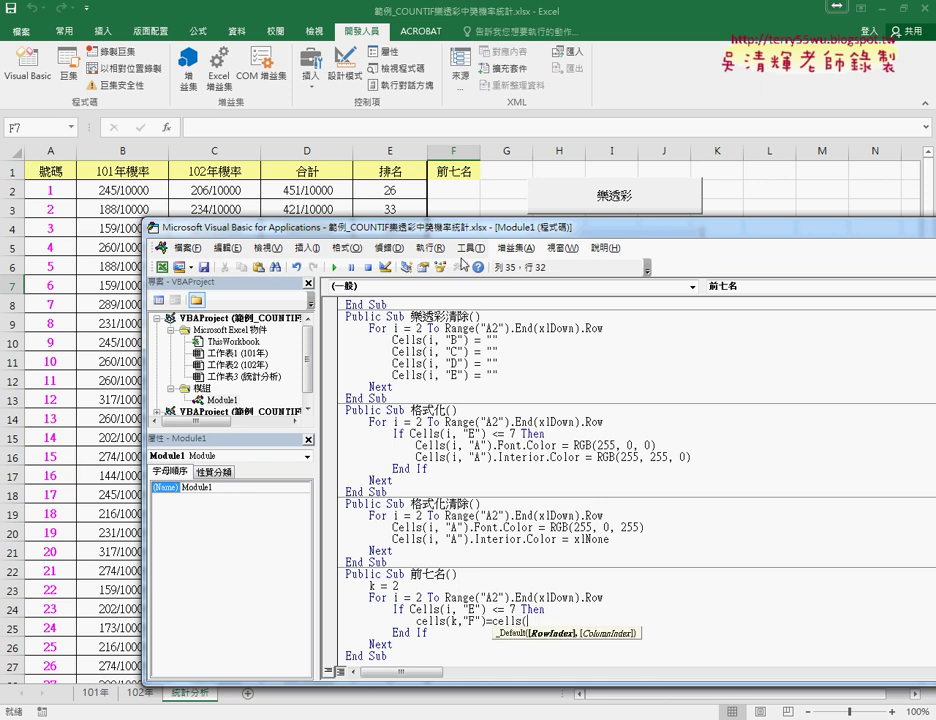
pyautogui.write('i,"A"')
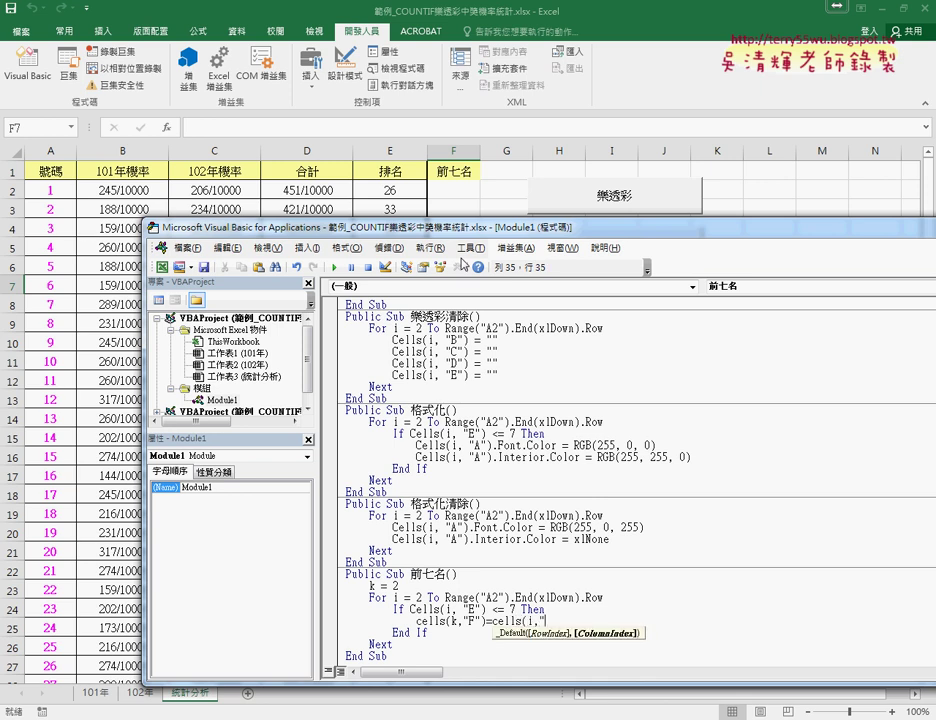
pyautogui.write(')')
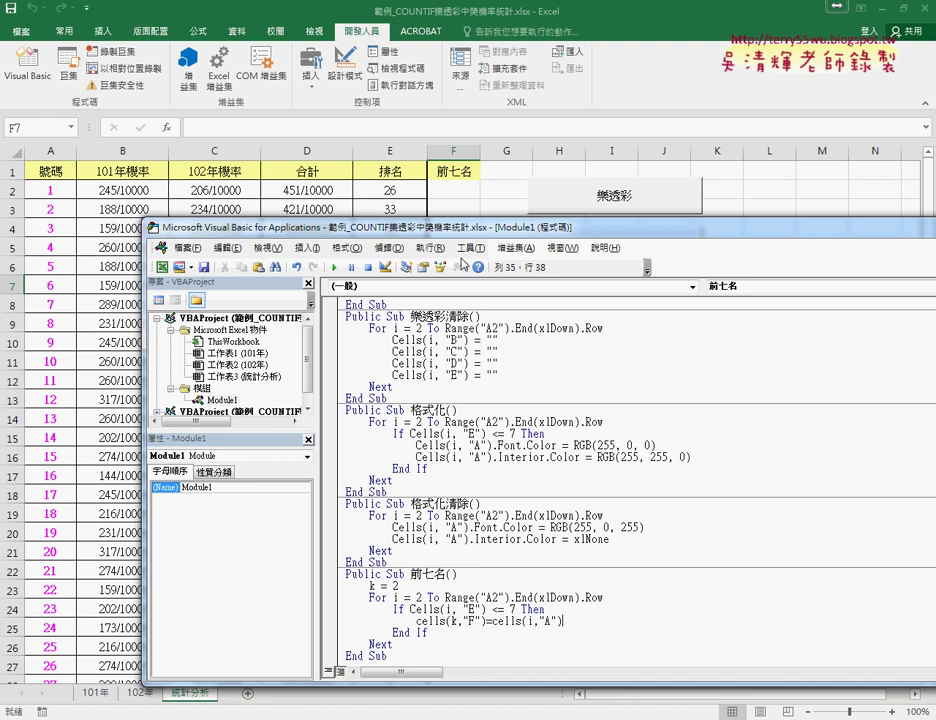
pyautogui.click(566, 643)
# Illustrate the column A number being copied into column F, then return to the line's end
pyautogui.moveTo(584, 620); pyautogui.dragTo(502, 620)
pyautogui.click(436, 620)
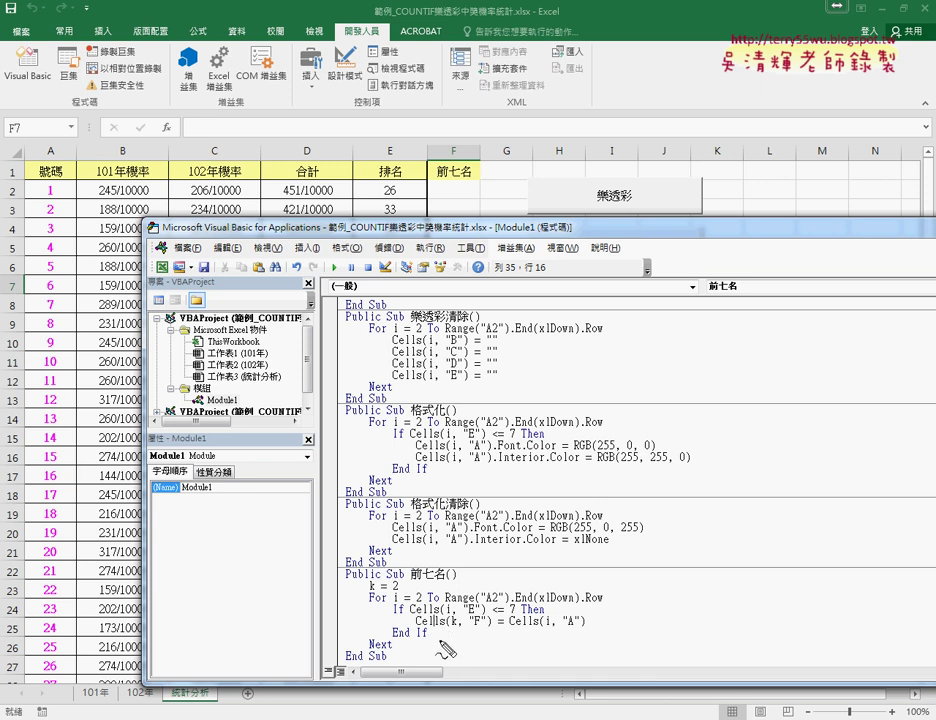
pyautogui.moveTo(519, 631)
pyautogui.mouseDown()
pyautogui.moveTo(570, 632)
pyautogui.moveTo(478, 606)
pyautogui.mouseUp()
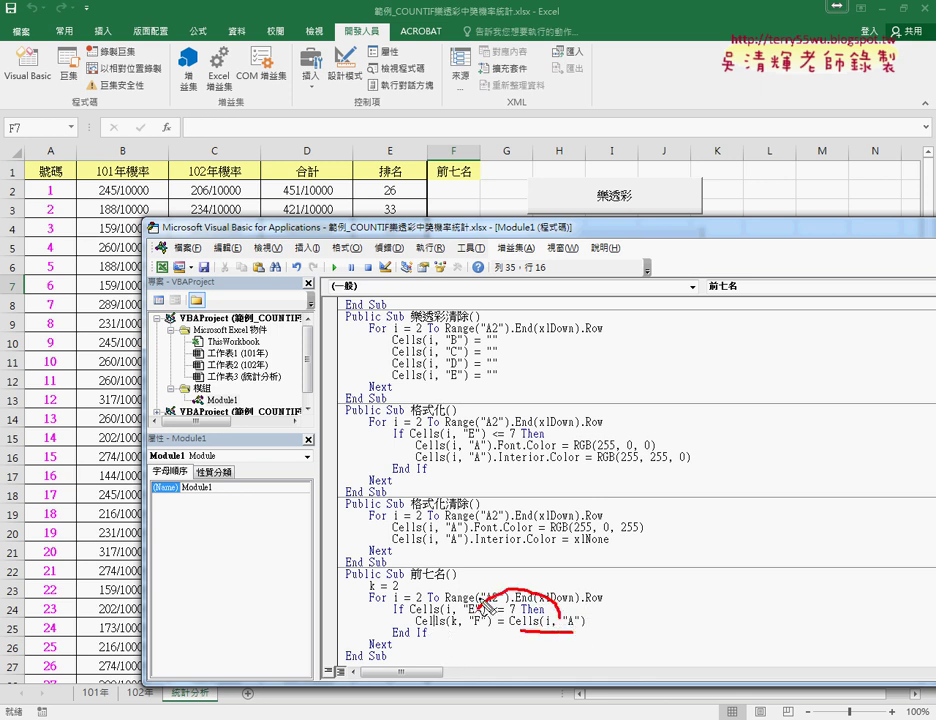
pyautogui.moveTo(50, 420)
pyautogui.mouseDown()
pyautogui.moveTo(430, 182)
pyautogui.moveTo(470, 208)
pyautogui.mouseUp()
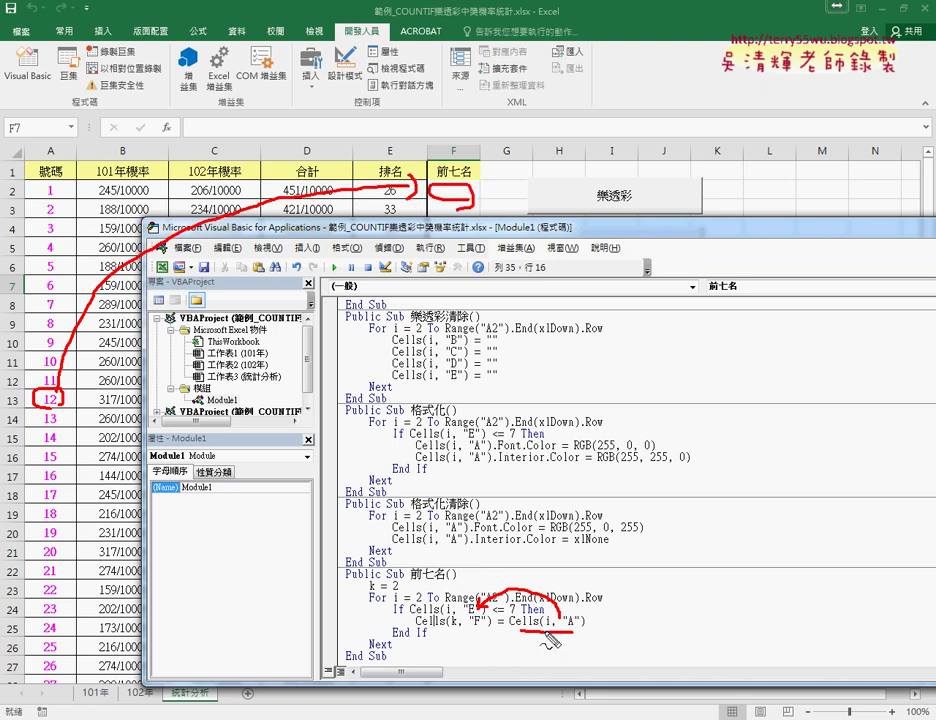
pyautogui.press('Escape')
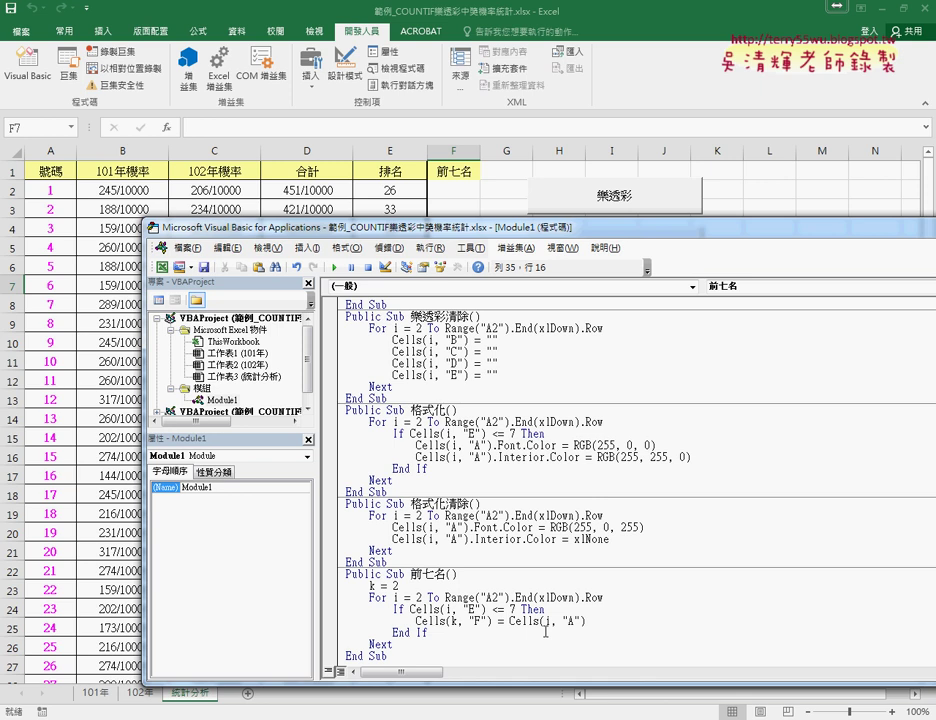
pyautogui.click(622, 623)
# Add k = k + 1 after the copy line so each number lands in the next row
pyautogui.press('Return')
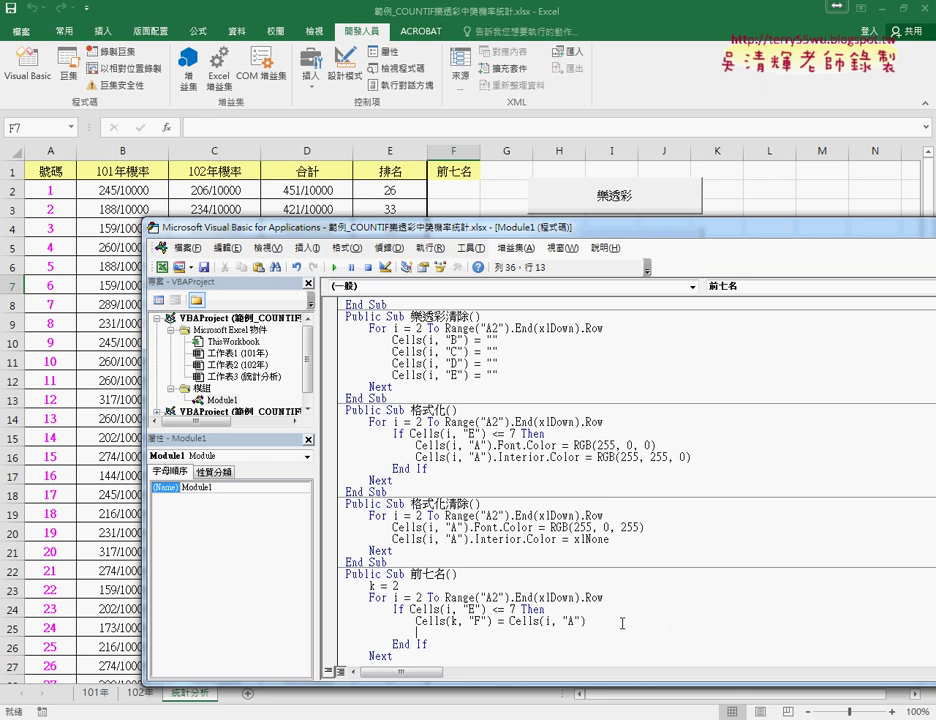
pyautogui.write('k=k+')
pyautogui.write('1')
pyautogui.hotkey('shift', 'Left')
pyautogui.hotkey('shift', 'Left')
pyautogui.hotkey('shift', 'Left')
pyautogui.hotkey('shift', 'Left')
pyautogui.hotkey('shift', 'Right')
pyautogui.moveTo(346, 621); pyautogui.dragTo(470, 633)
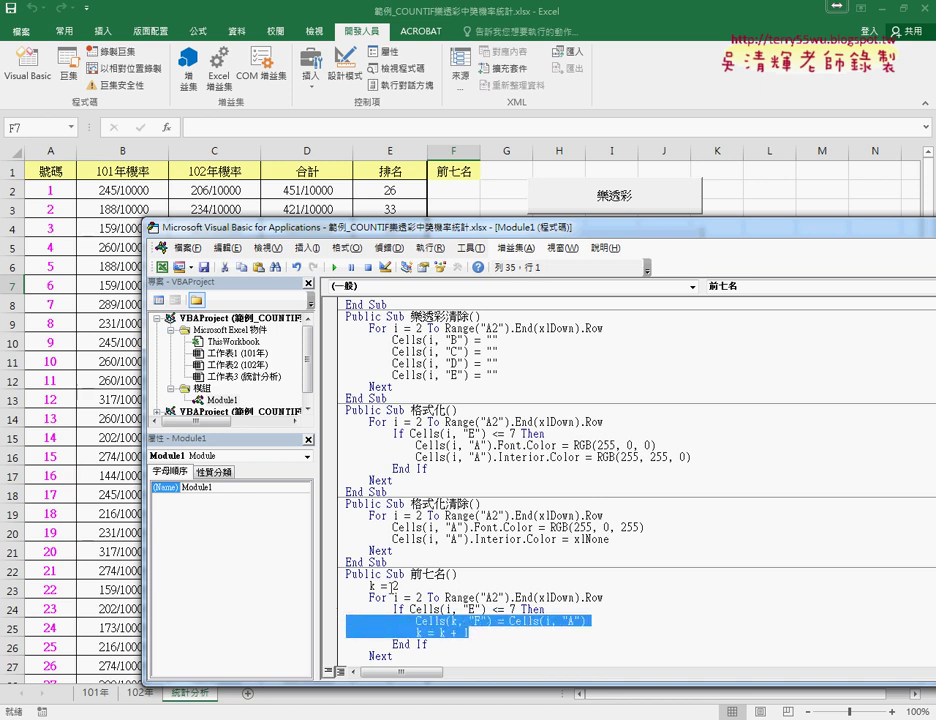
pyautogui.moveTo(463, 237); pyautogui.dragTo(848, 213)
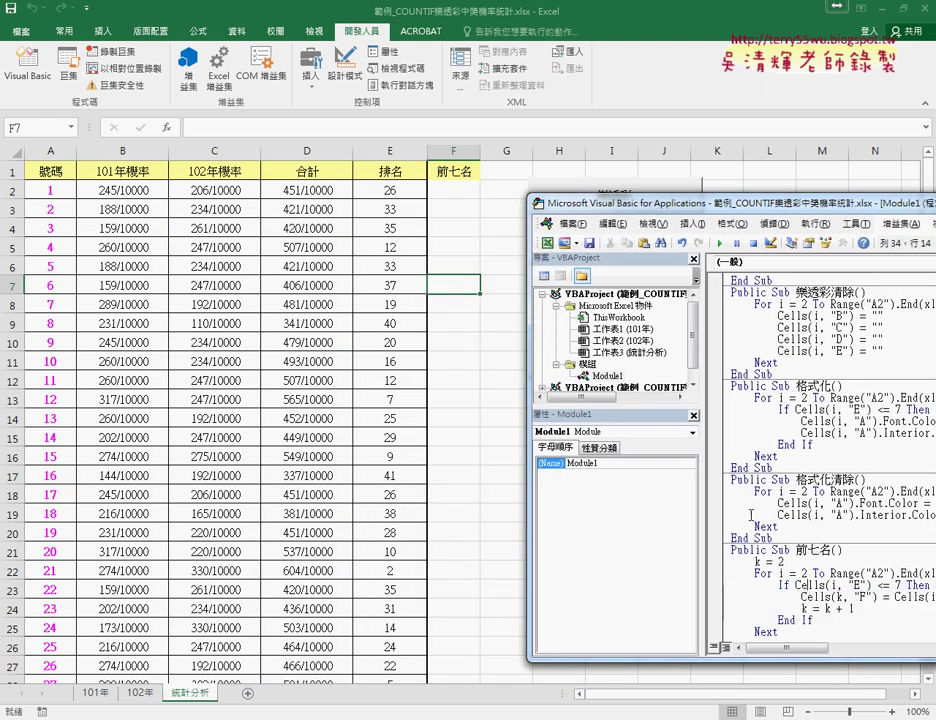
# Run 前七名 and confirm F2:F8 holds 12, 21, 27, 28, 33, 34 and 39
pyautogui.click(719, 244)
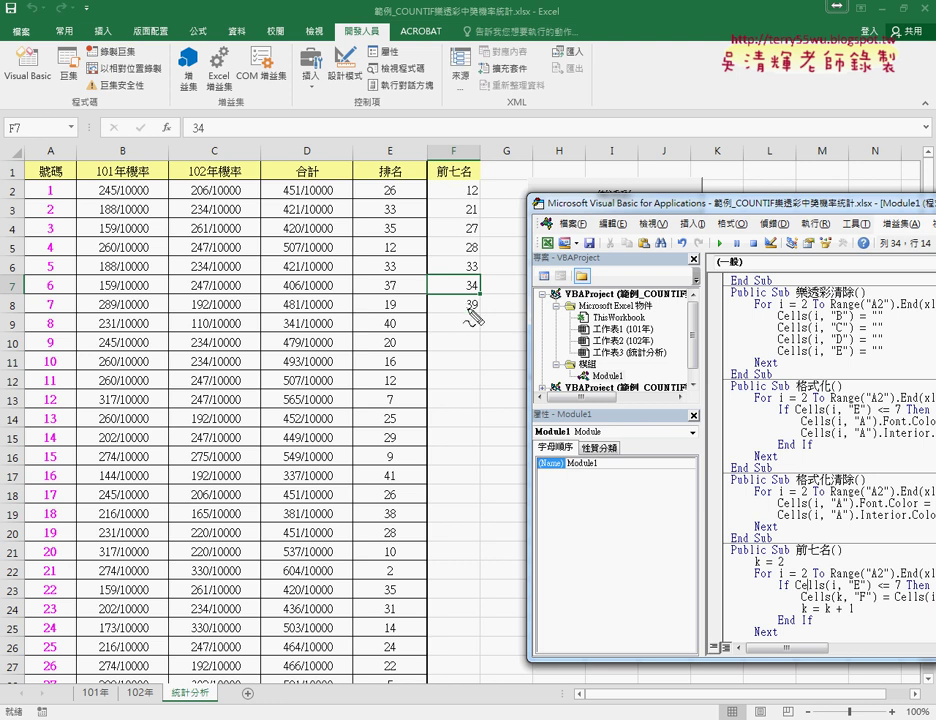
pyautogui.moveTo(468, 316); pyautogui.dragTo(464, 322)
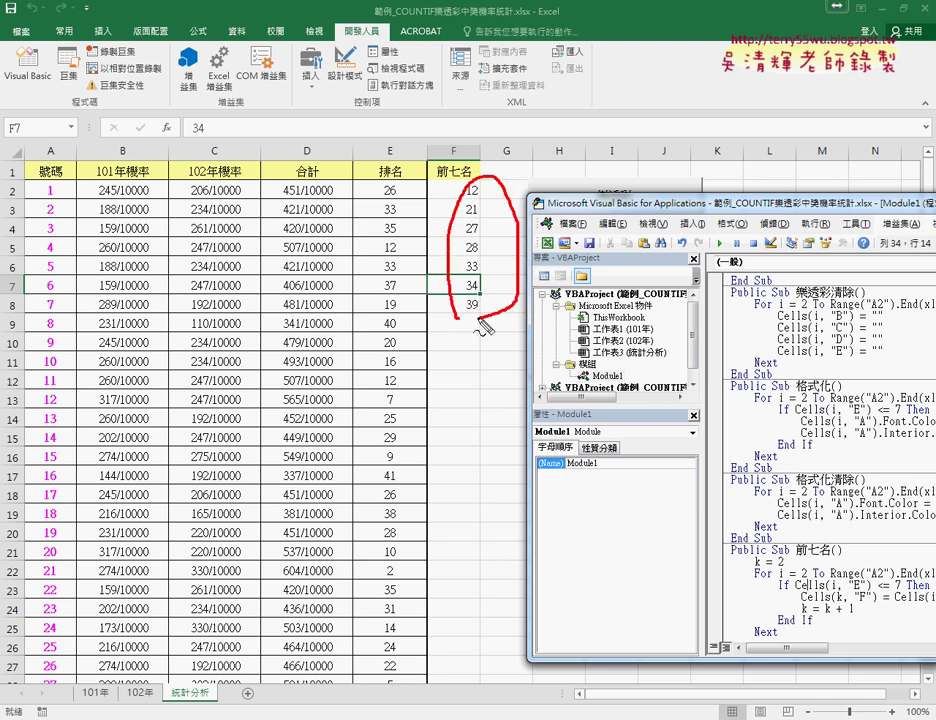